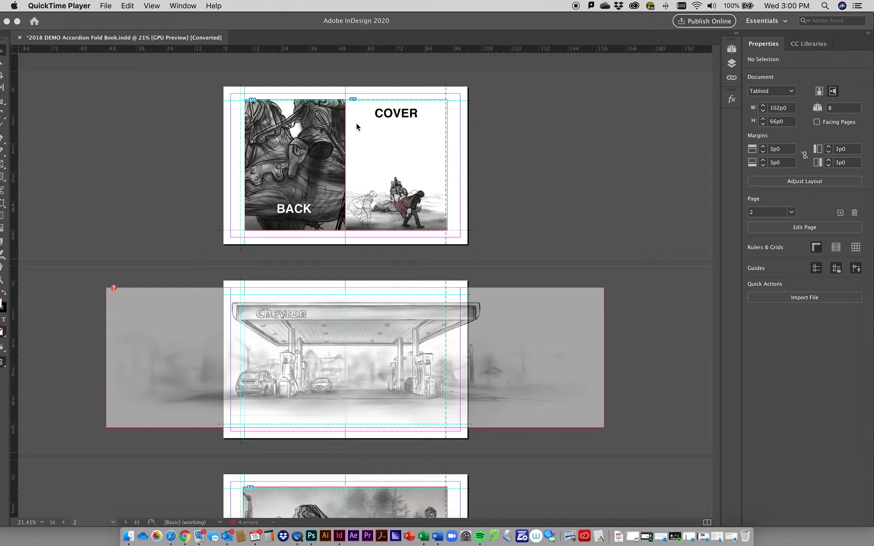
# Bring the accordion-fold booklet document to the front and scroll through its pages.
pyautogui.click(182, 128)
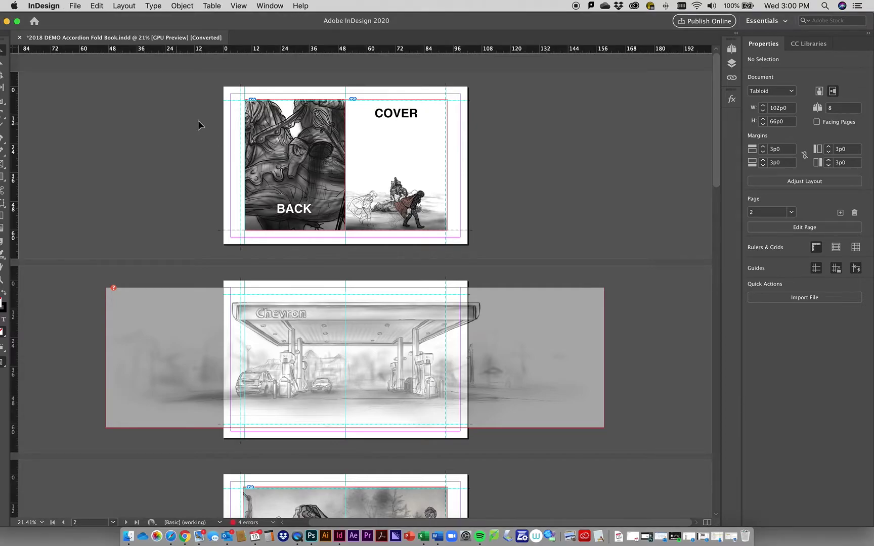
pyautogui.scroll(-8, 381, 246)
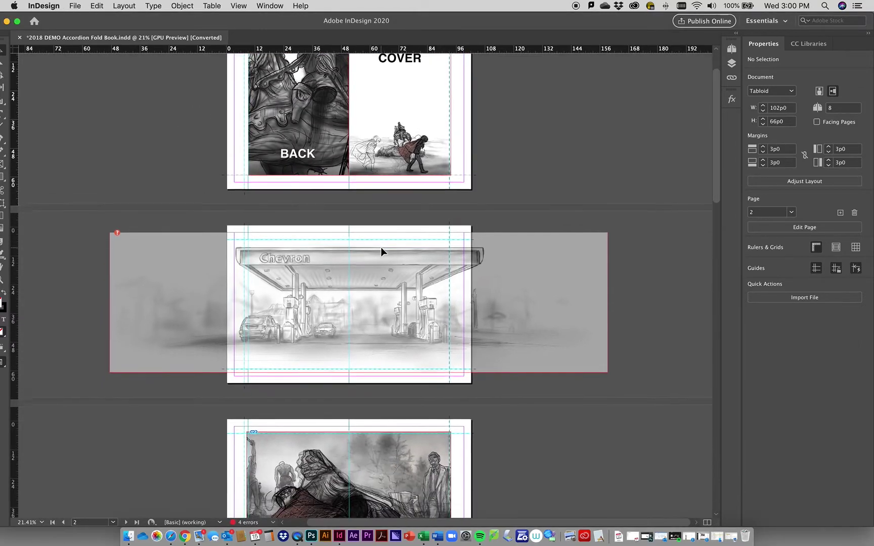
pyautogui.scroll(-5, 381, 251)
pyautogui.scroll(14, 394, 248)
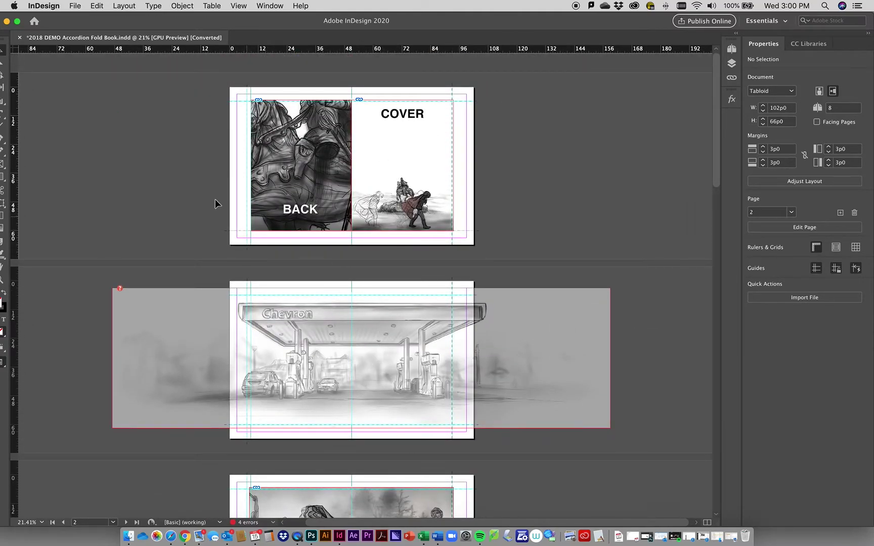
pyautogui.click(74, 8)
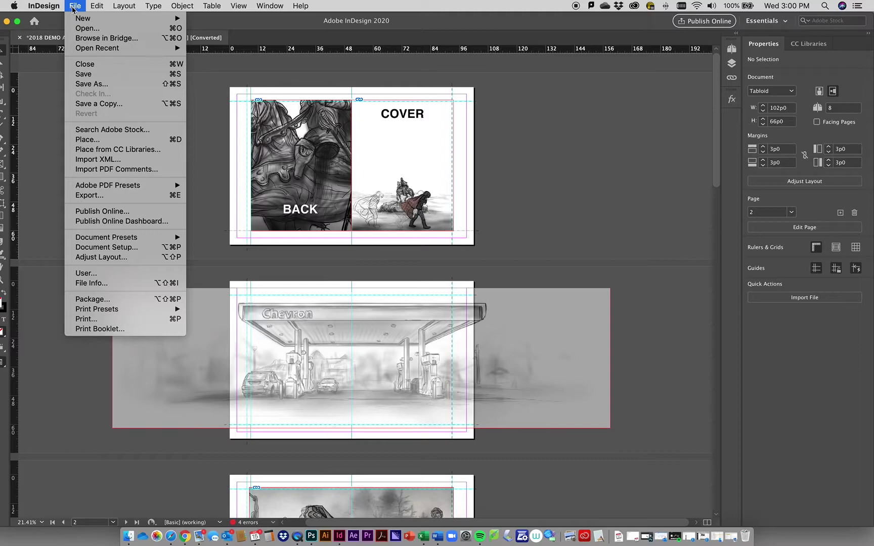
# Open Print Booklet and then its detailed Print Settings dialog.
pyautogui.click(112, 330)
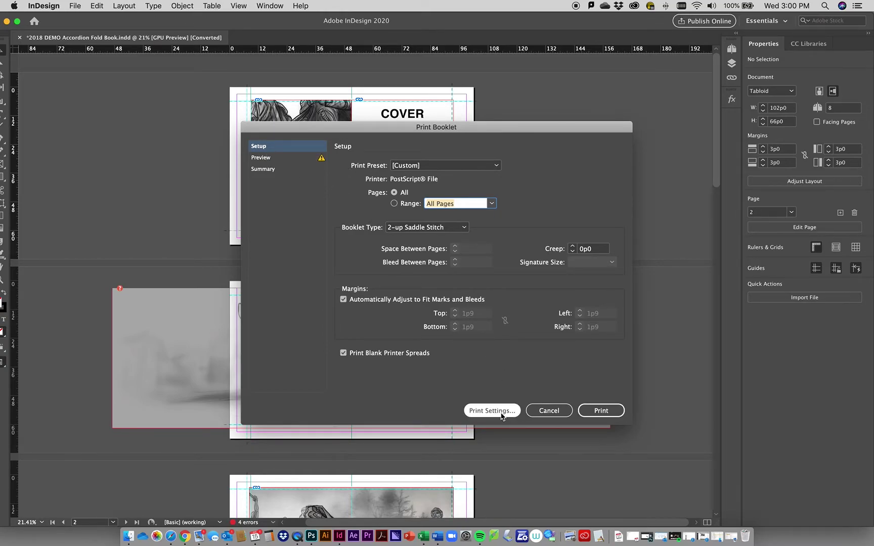
pyautogui.click(491, 410)
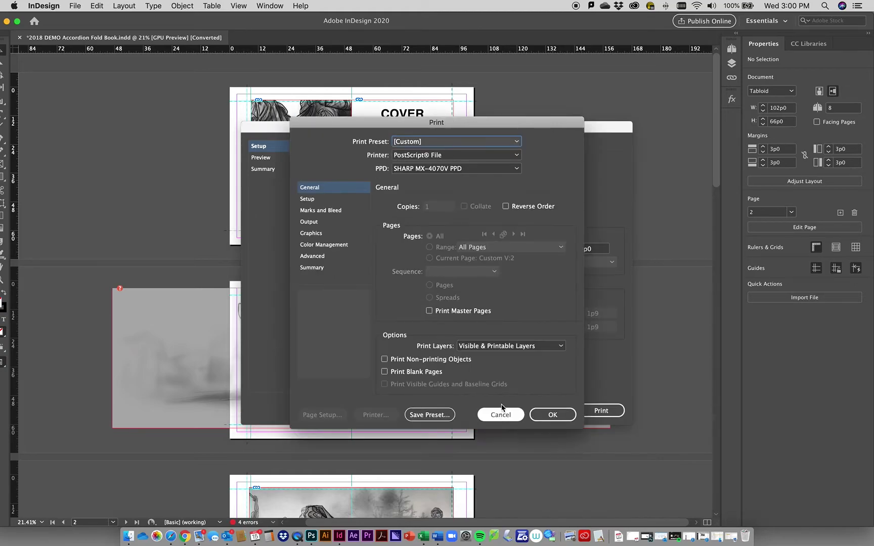
# Try the Secure Print – Jamf printer, then set the printer back to PostScript File.
pyautogui.click(425, 157)
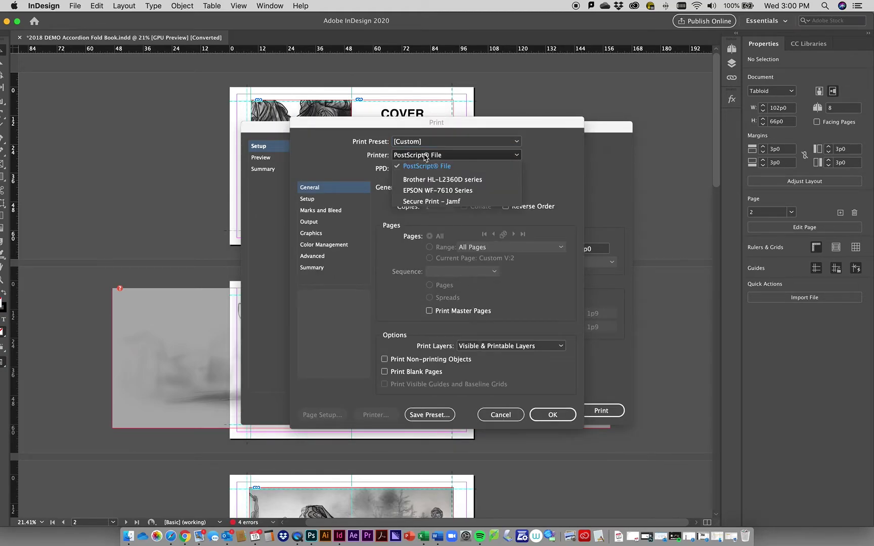
pyautogui.click(432, 200)
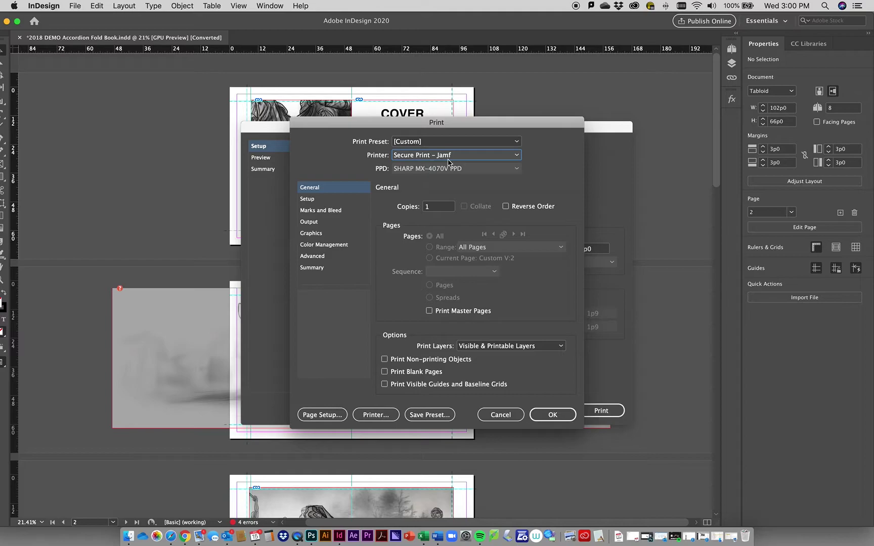
pyautogui.click(427, 156)
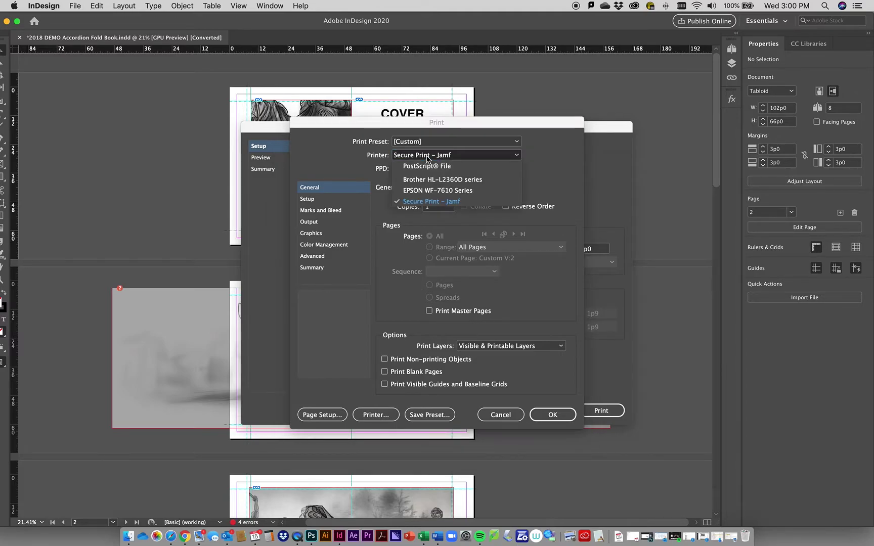
pyautogui.click(427, 166)
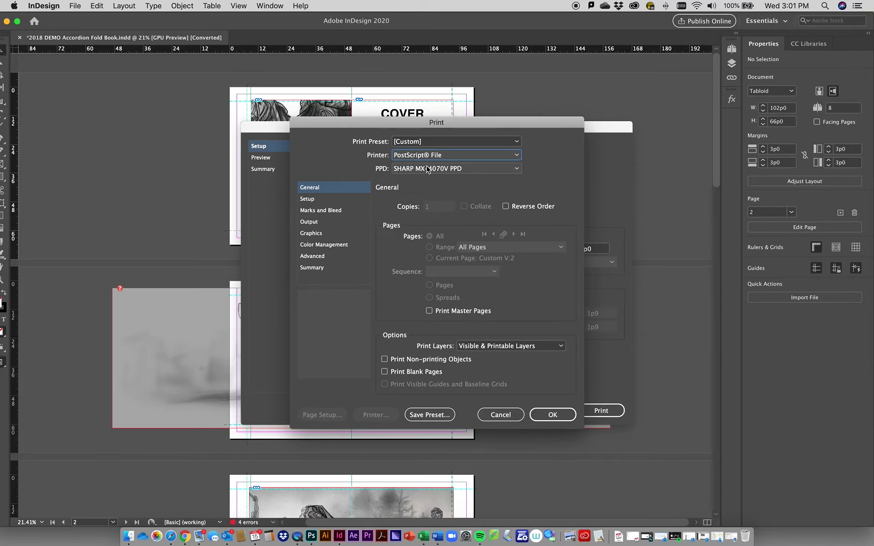
# Try the Device Independent PPD, settle on SHARP MX-4070V PPD, and confirm the settings.
pyautogui.click(427, 169)
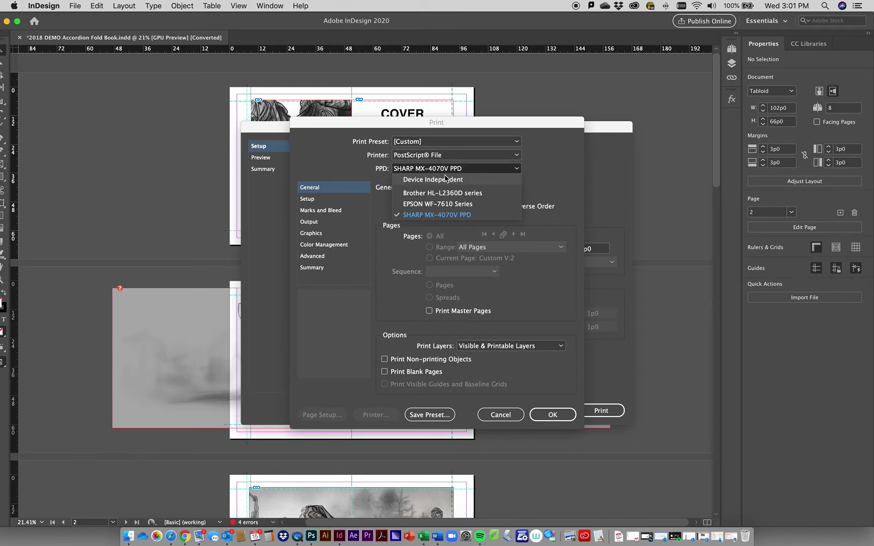
pyautogui.click(473, 181)
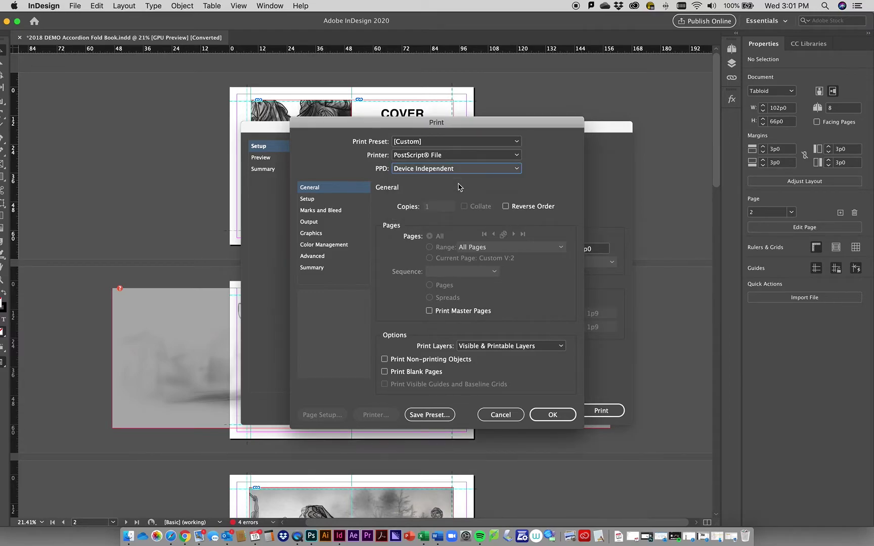
pyautogui.click(457, 169)
pyautogui.click(460, 214)
pyautogui.click(424, 168)
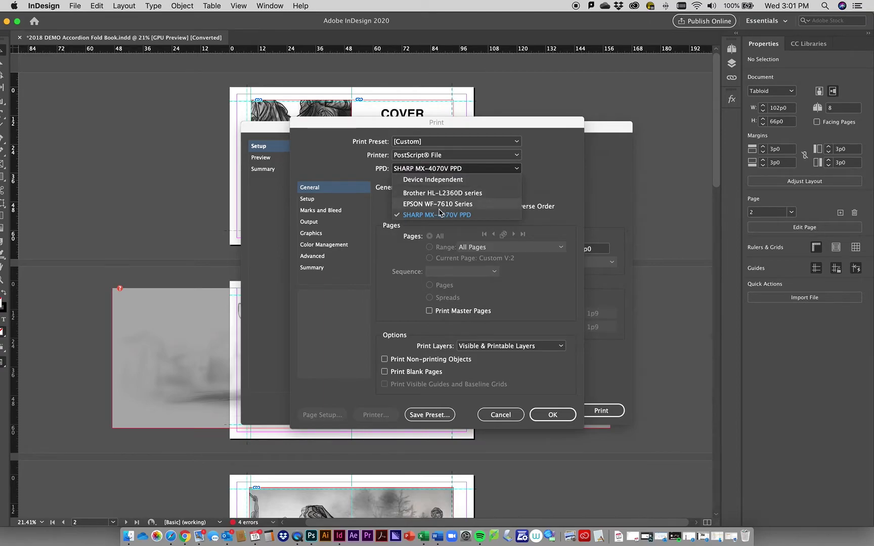
pyautogui.click(435, 173)
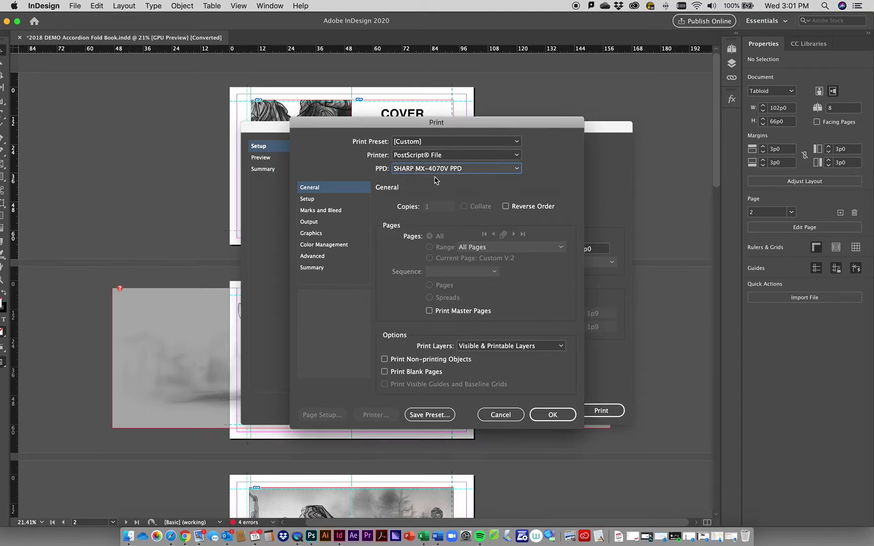
pyautogui.click(429, 170)
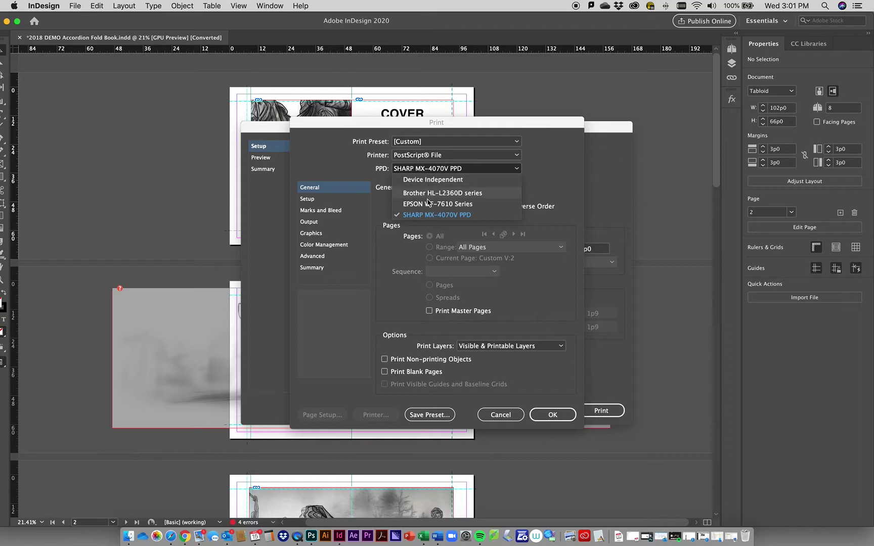
pyautogui.click(429, 216)
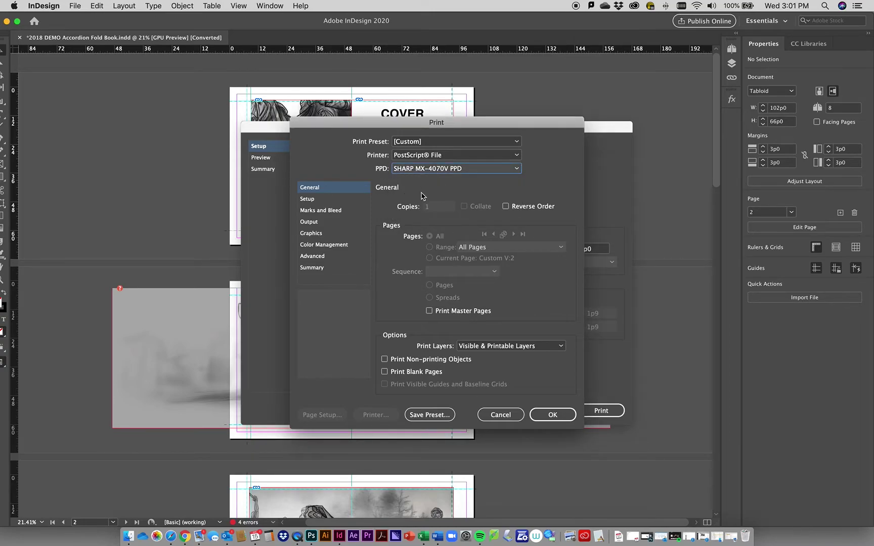
pyautogui.click(550, 415)
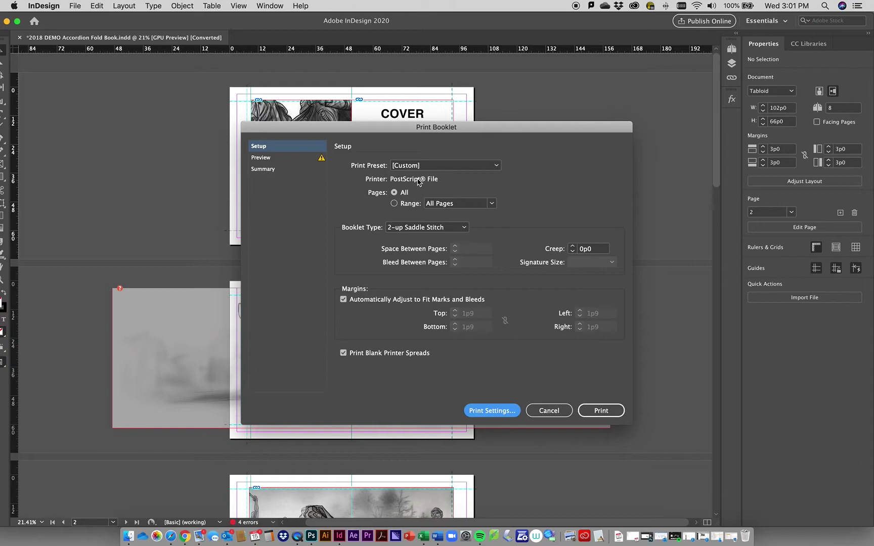
# Switch the booklet type from 2-up to 3-up Consecutive and preview the spreads.
pyautogui.click(425, 227)
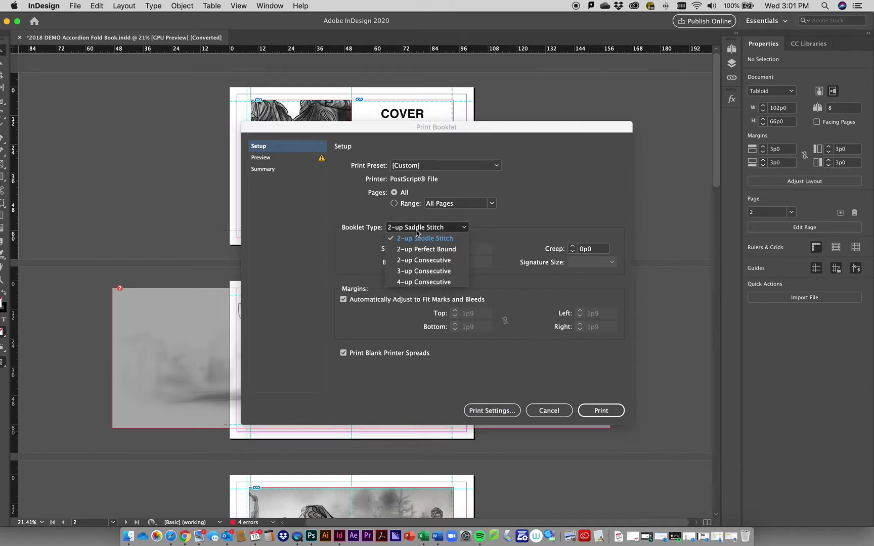
pyautogui.click(428, 259)
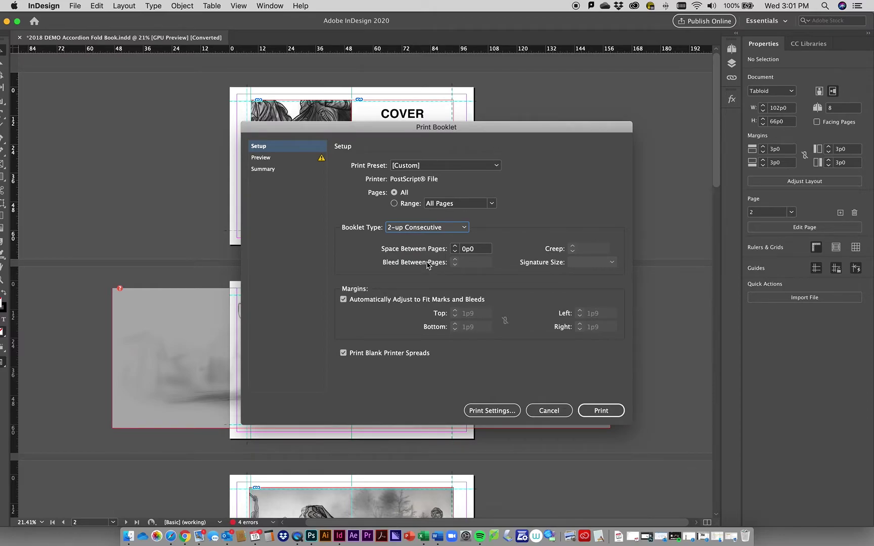
pyautogui.click(433, 227)
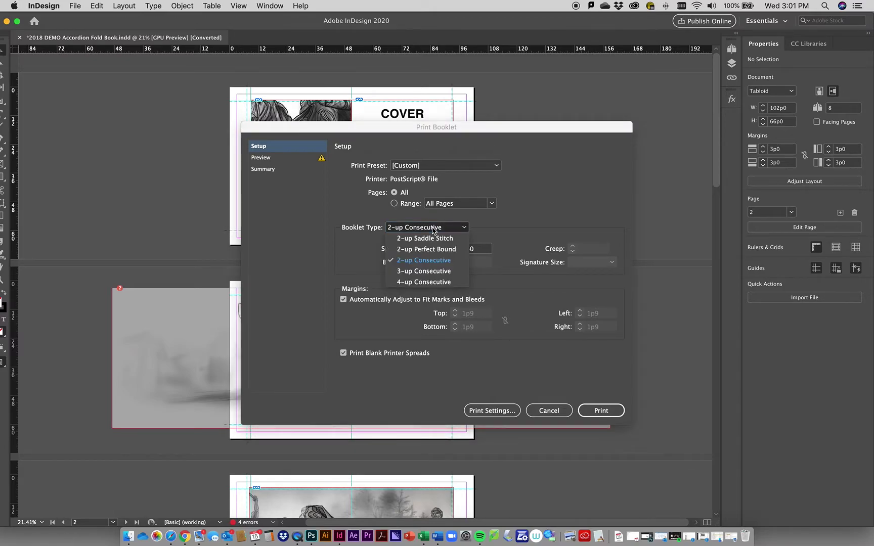
pyautogui.click(435, 272)
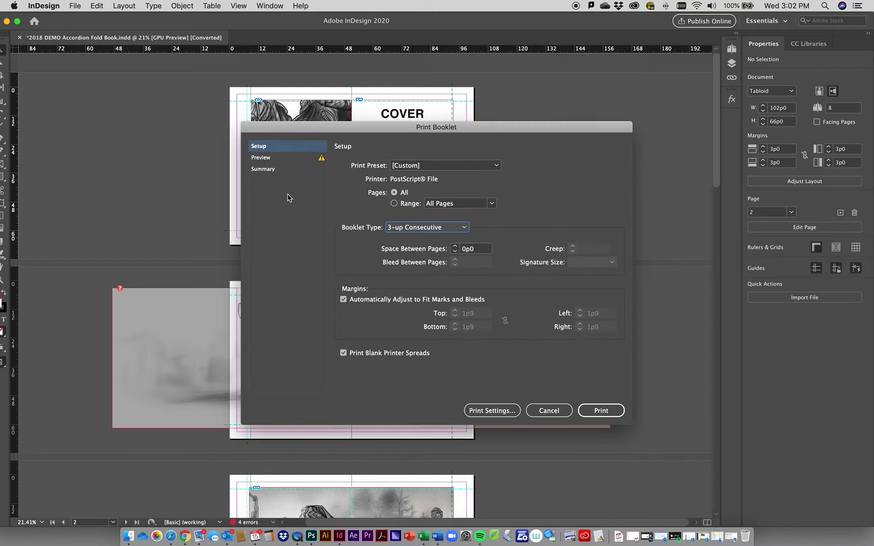
pyautogui.click(262, 158)
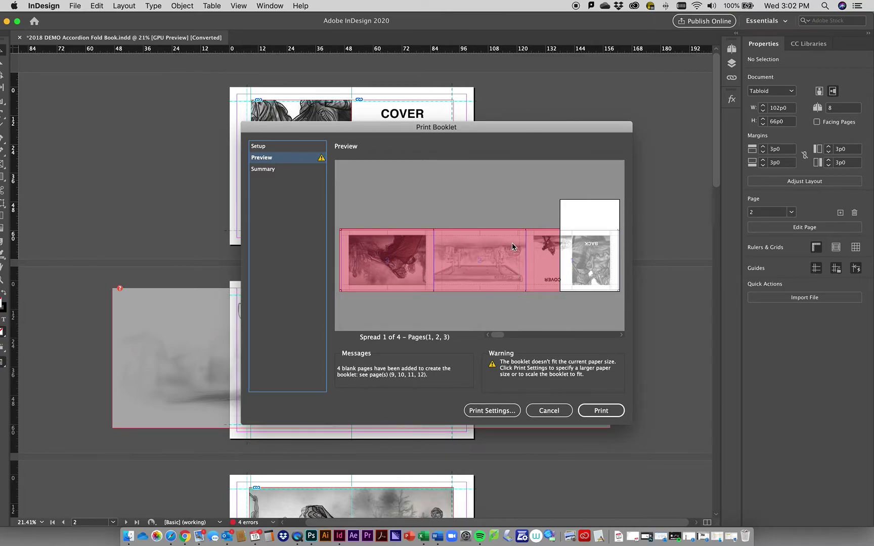
pyautogui.click(500, 412)
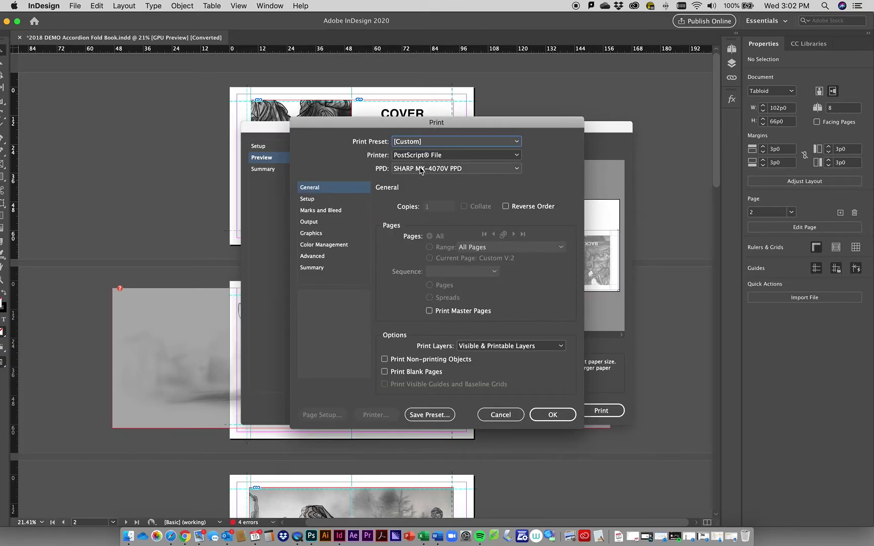
# Keep Ledger paper, switch to landscape orientation, and center the pages.
pyautogui.click(315, 204)
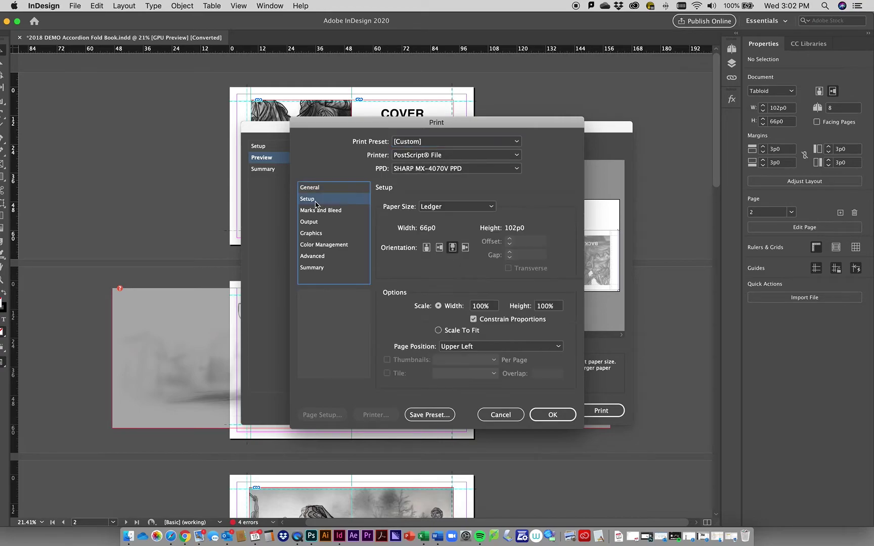
pyautogui.click(440, 207)
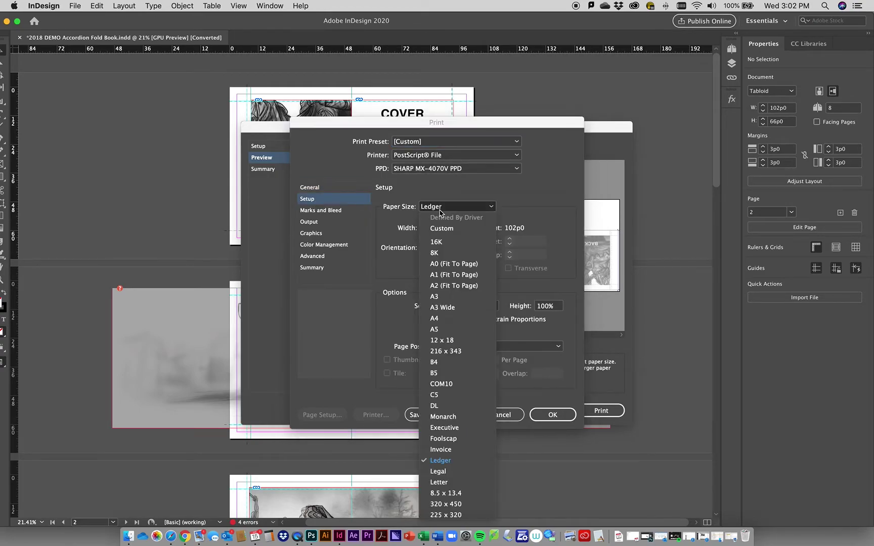
pyautogui.click(444, 462)
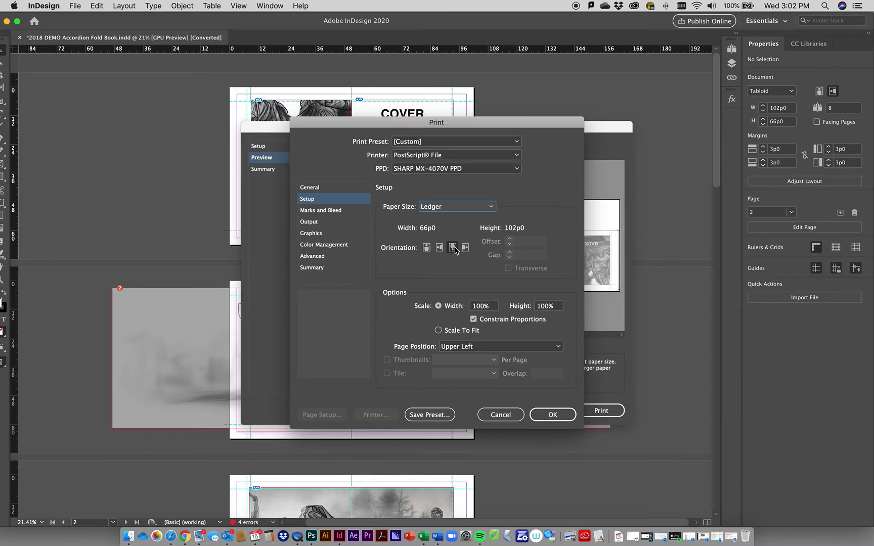
pyautogui.click(438, 248)
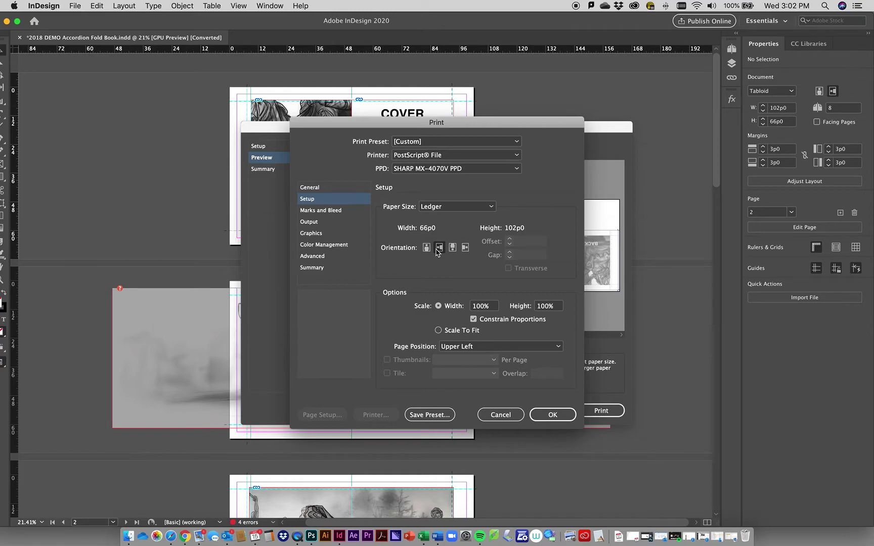
pyautogui.click(493, 348)
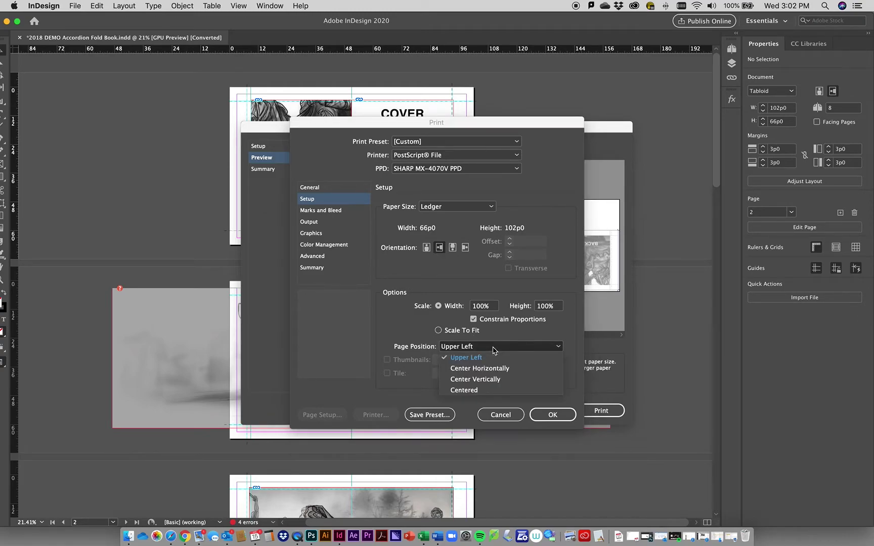
pyautogui.click(494, 390)
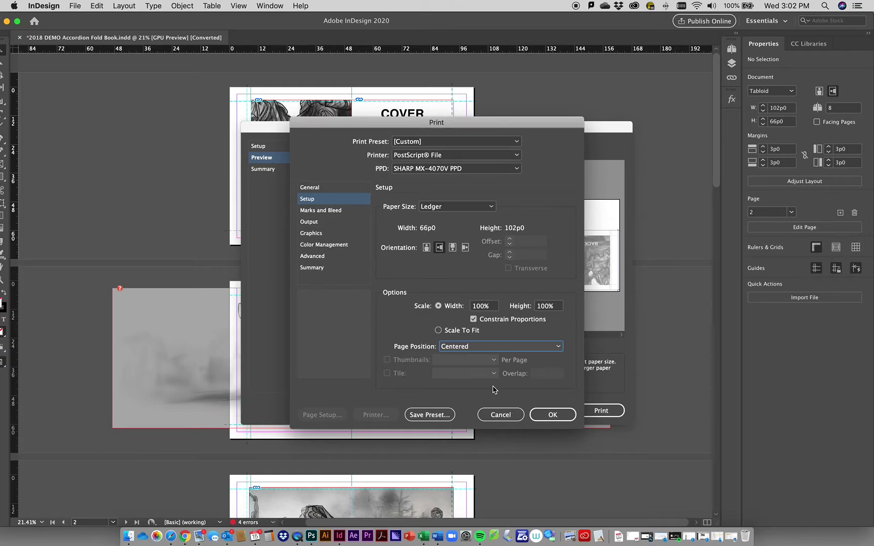
# Enable crop marks in the Marks and Bleed settings.
pyautogui.click(327, 213)
pyautogui.click(393, 228)
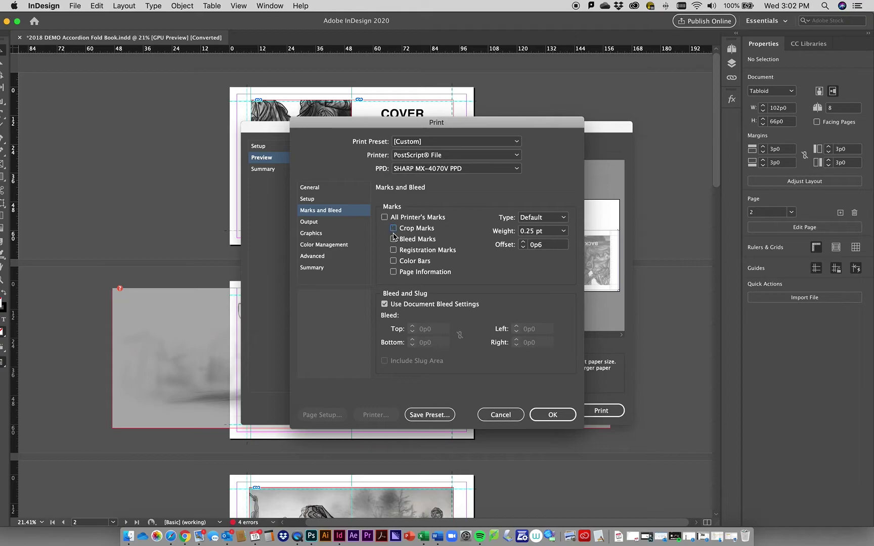
pyautogui.click(393, 228)
# Confirm the print settings and review the booklet preview's doesn't-fit warning.
pyautogui.click(557, 417)
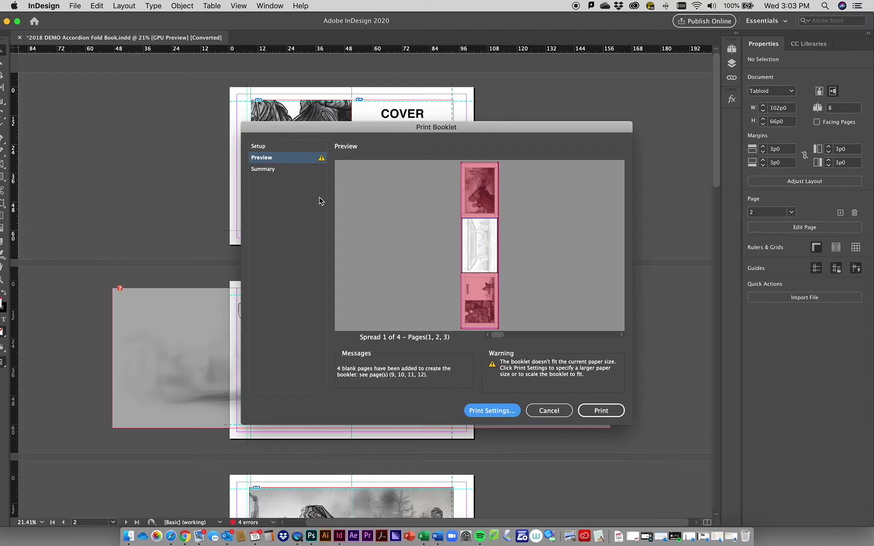
pyautogui.click(262, 149)
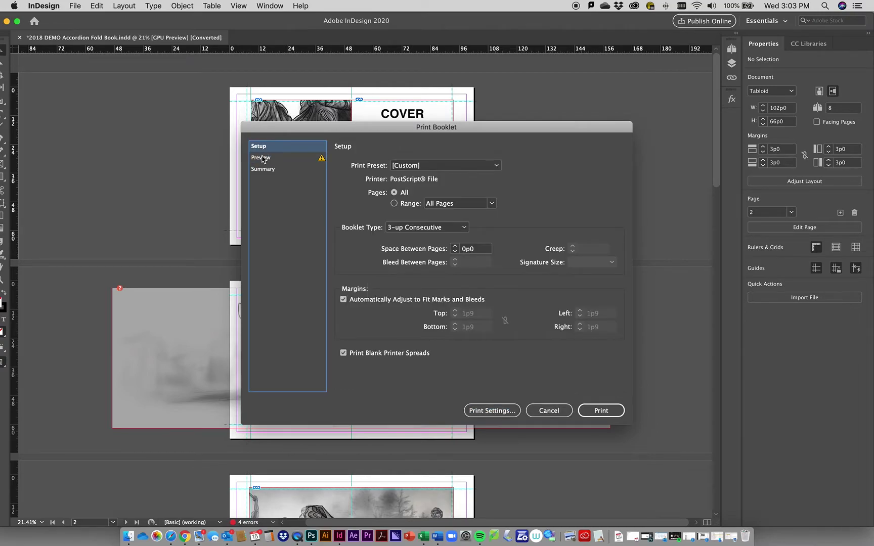
pyautogui.click(262, 158)
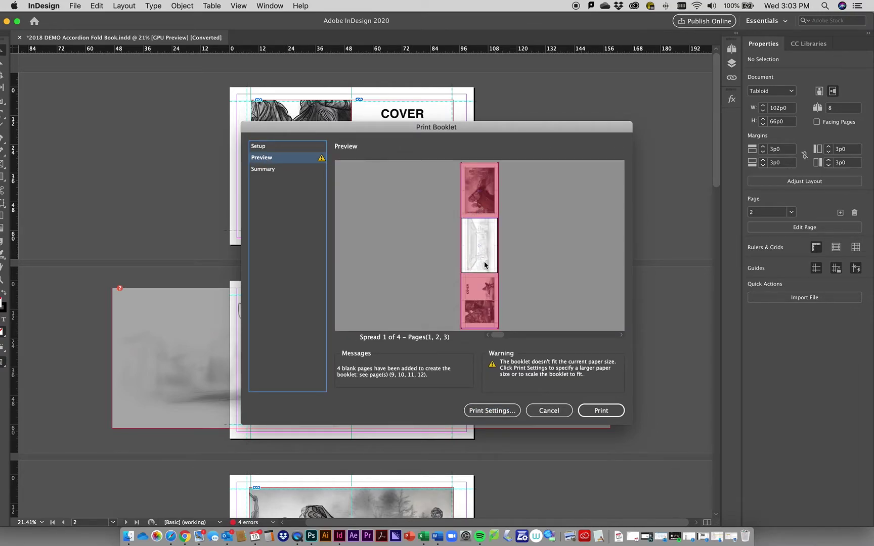
pyautogui.click(493, 411)
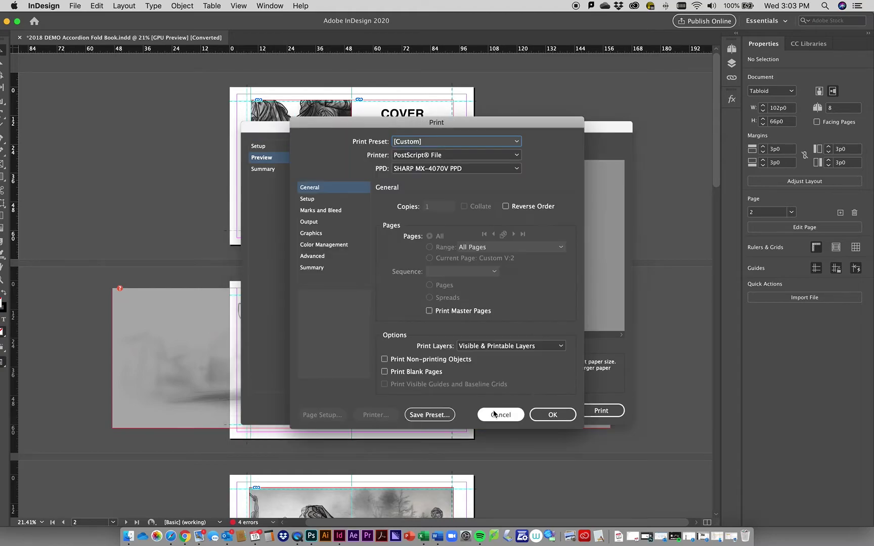
# Turn on Scale To Fit so the booklet prints at 91.67%, and confirm.
pyautogui.click(306, 200)
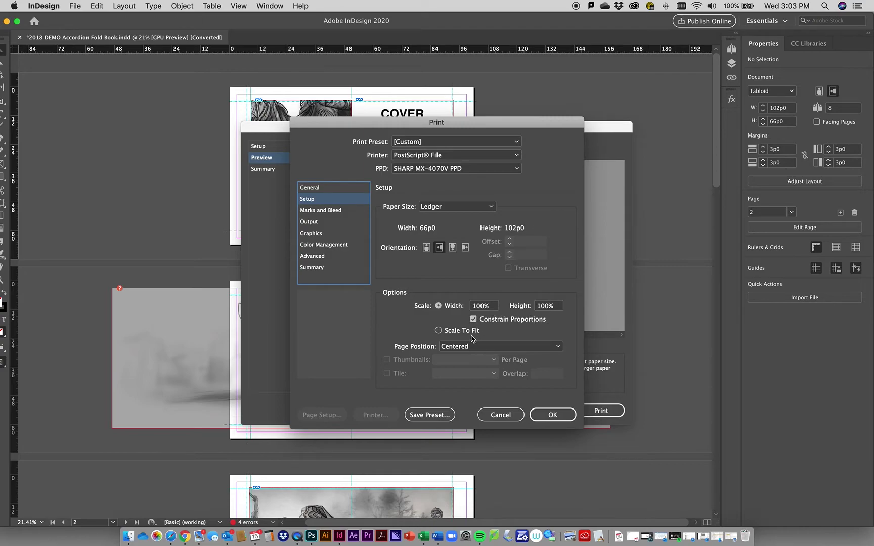
pyautogui.click(438, 330)
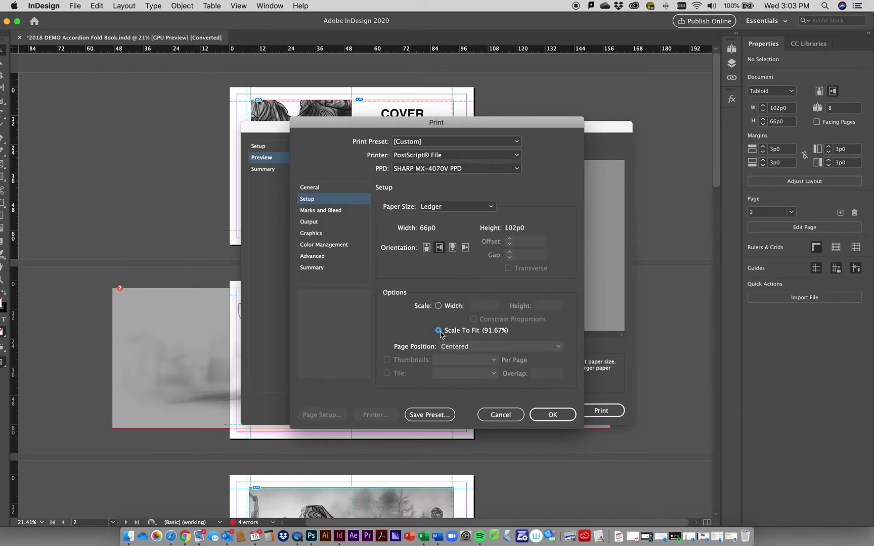
pyautogui.click(545, 417)
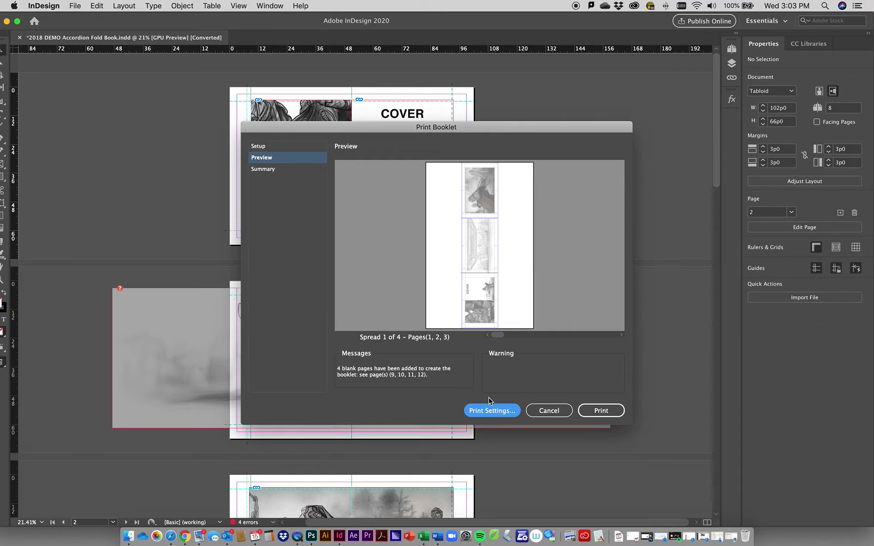
# Change the booklet type to 2-up Consecutive, check the preview, then print to PostScript.
pyautogui.click(271, 147)
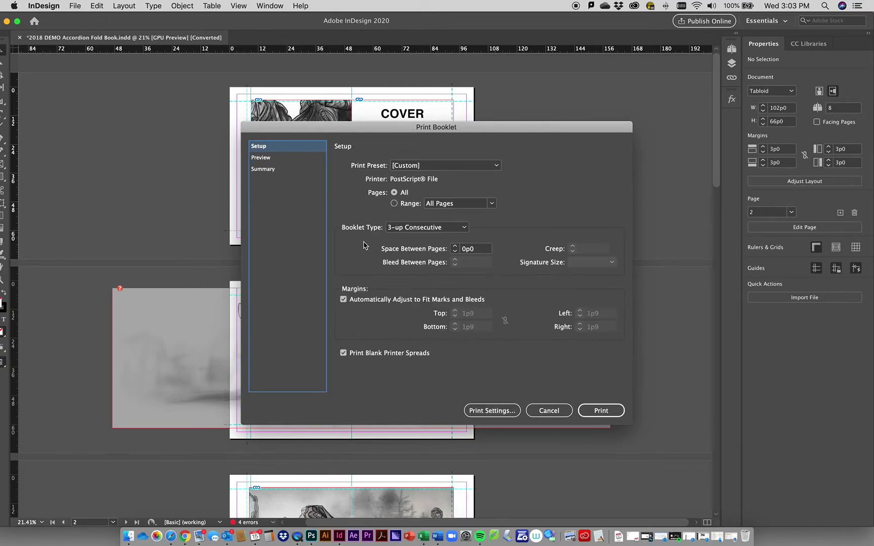
pyautogui.click(427, 230)
pyautogui.click(426, 263)
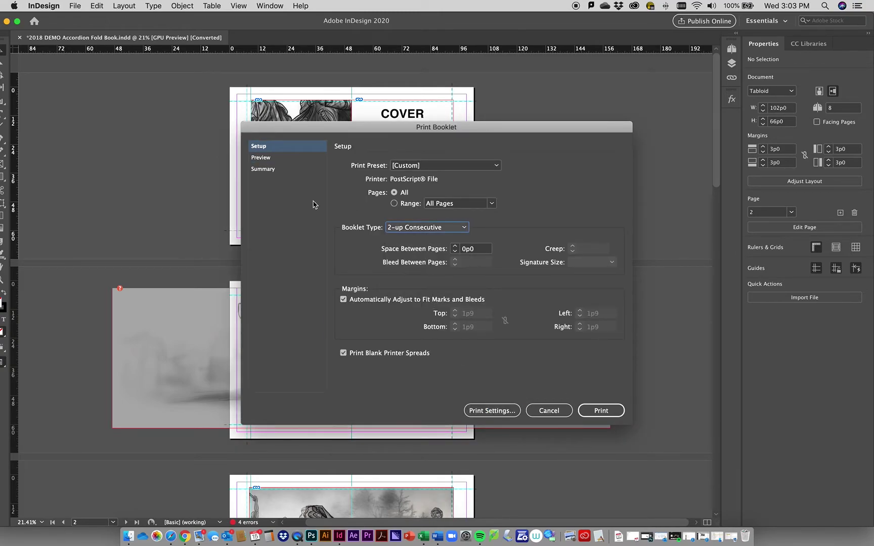
pyautogui.click(271, 158)
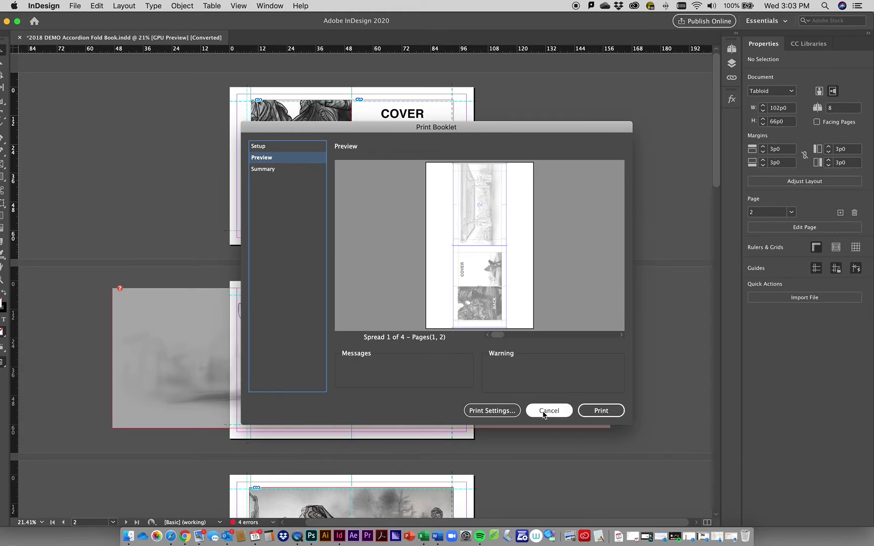
pyautogui.click(267, 147)
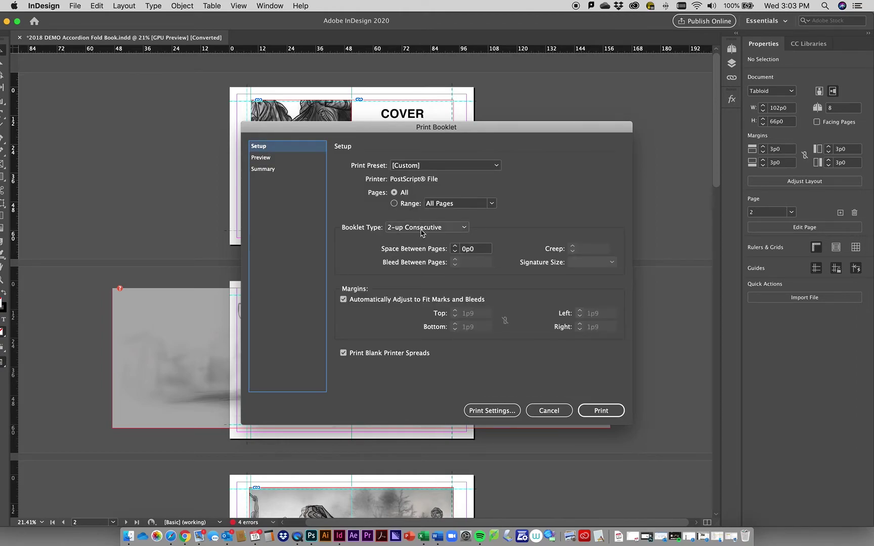
pyautogui.click(602, 413)
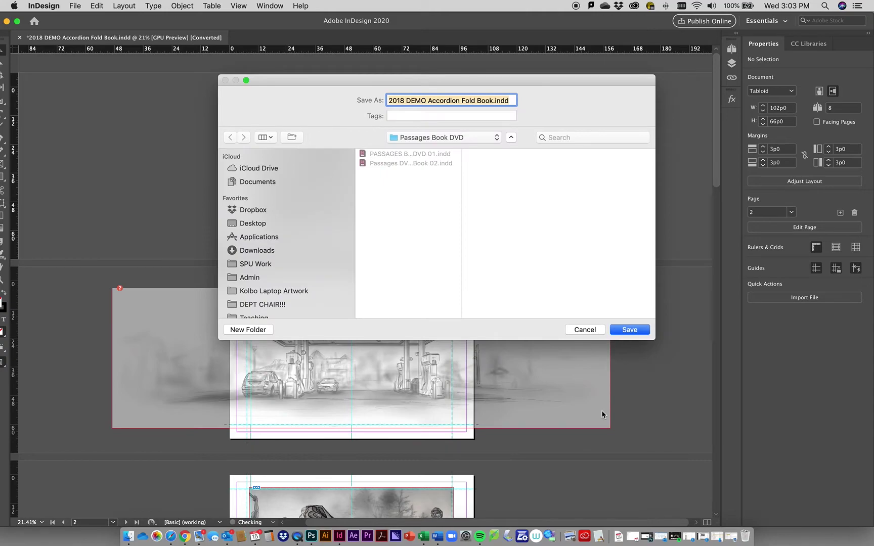
# Save '0910 2018 DEMO Accordion Fold Book.ps' to the Desktop, then minimize InDesign.
pyautogui.click(262, 225)
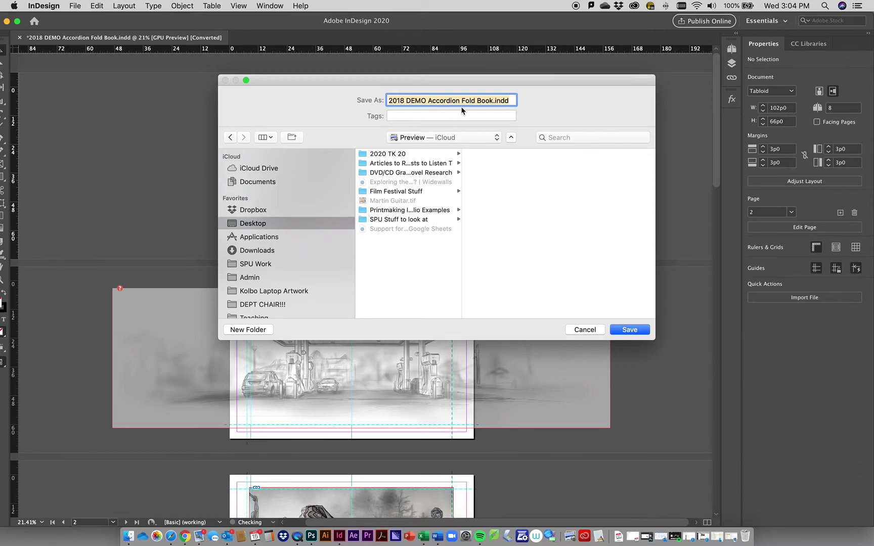
pyautogui.click(388, 100)
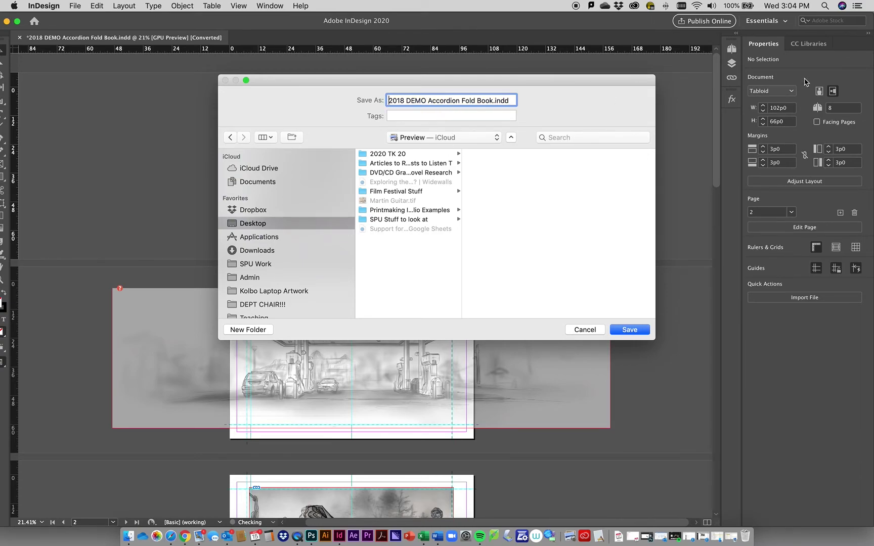
pyautogui.write('0910')
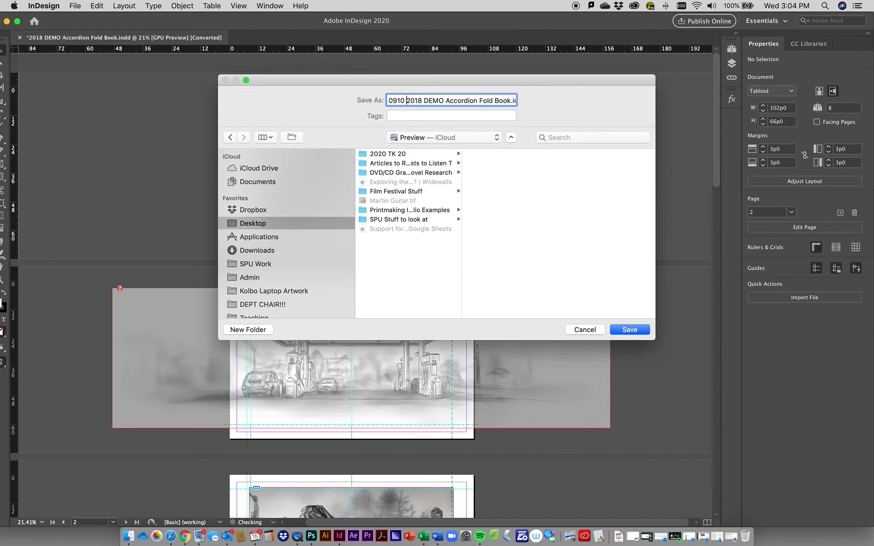
pyautogui.click(628, 331)
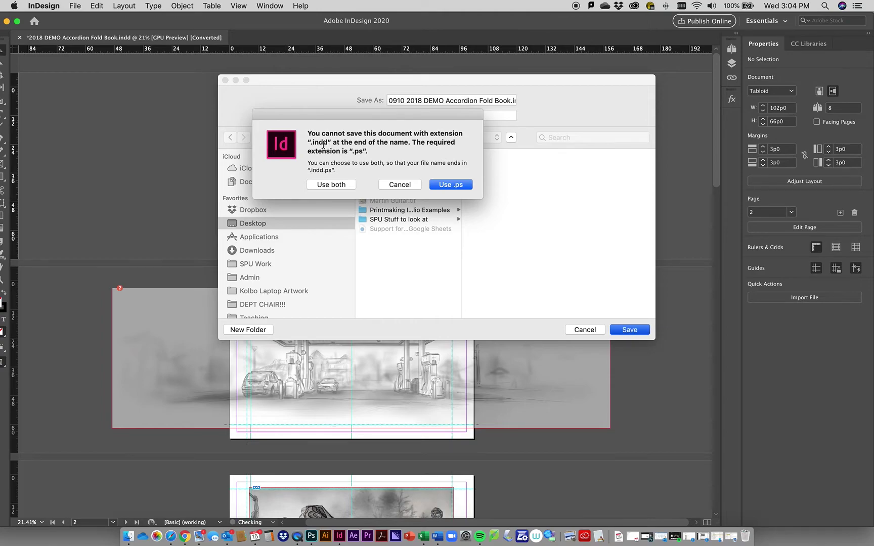
pyautogui.click(450, 184)
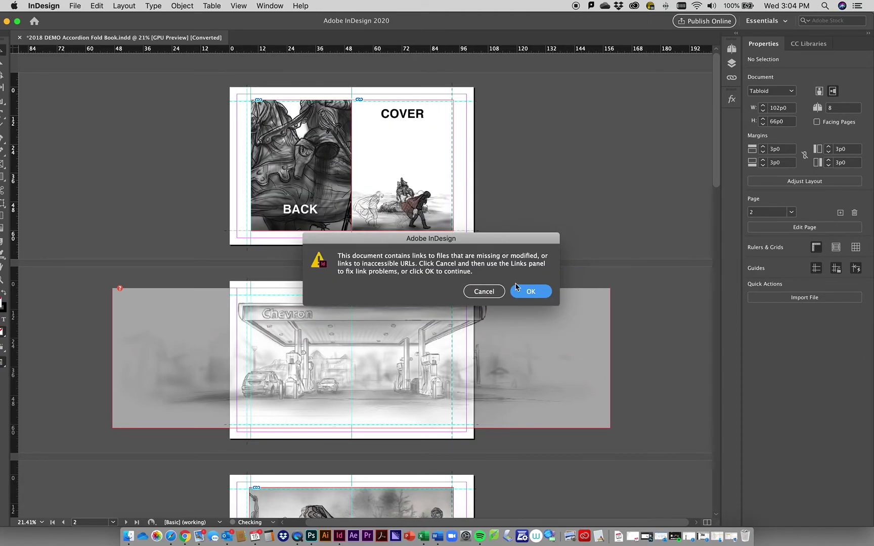
pyautogui.click(530, 292)
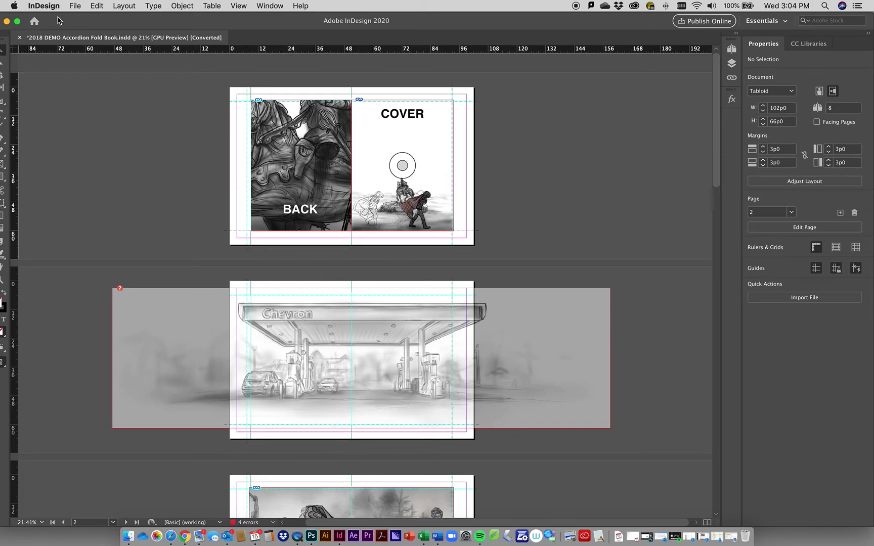
pyautogui.moveTo(64, 24); pyautogui.dragTo(106, 24)
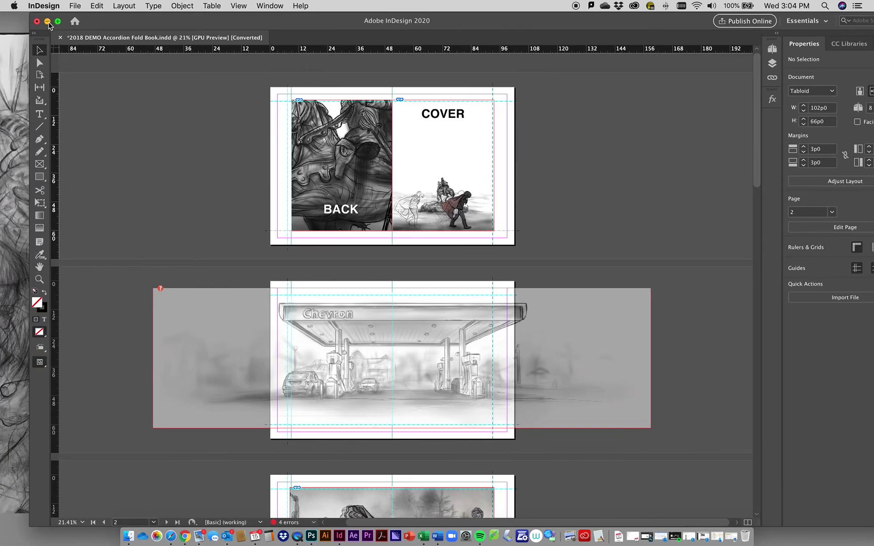
pyautogui.click(47, 22)
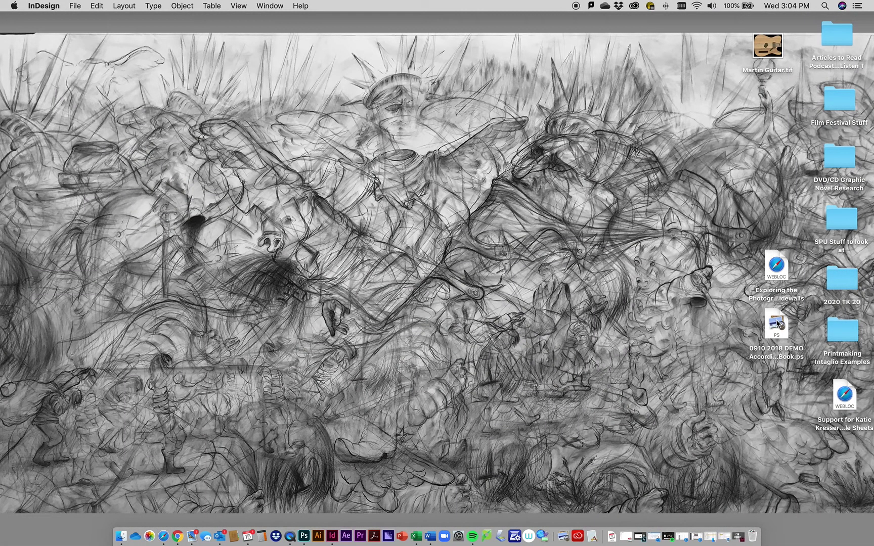
# Move the .ps file icon to the desktop's top centre and open it in Preview.
pyautogui.moveTo(779, 324); pyautogui.dragTo(369, 63)
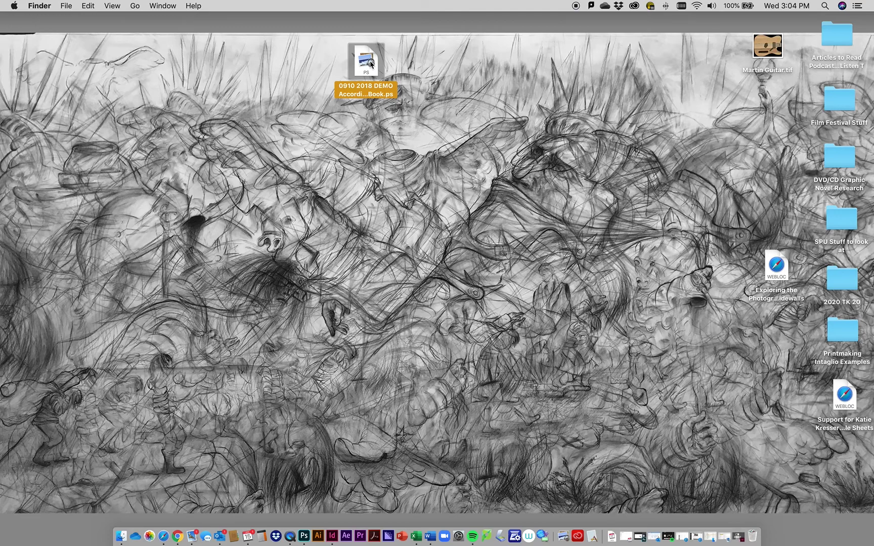
pyautogui.doubleClick(369, 62)
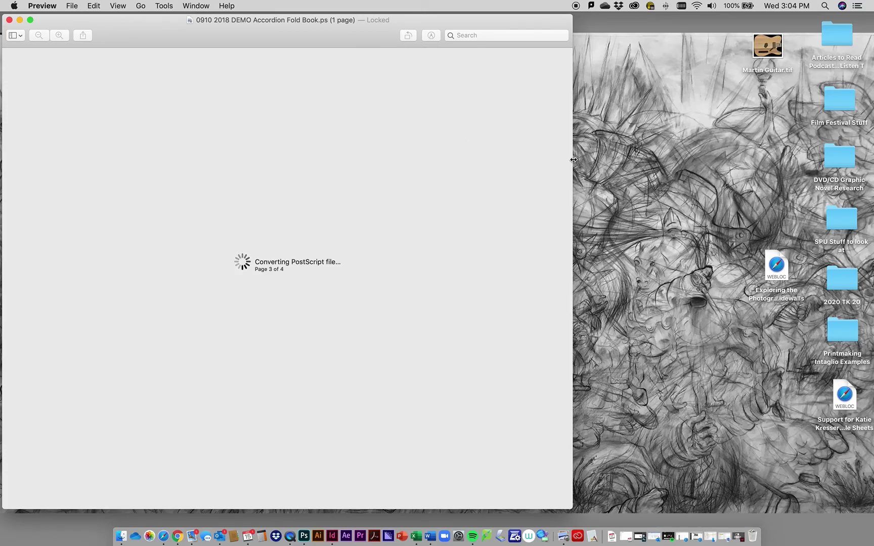
pyautogui.moveTo(572, 158); pyautogui.dragTo(742, 152)
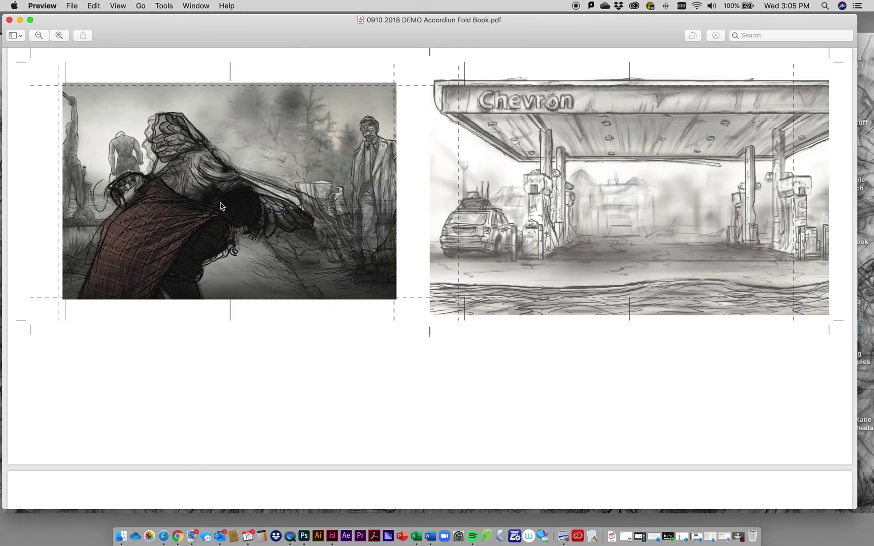
pyautogui.scroll(2, 518, 159)
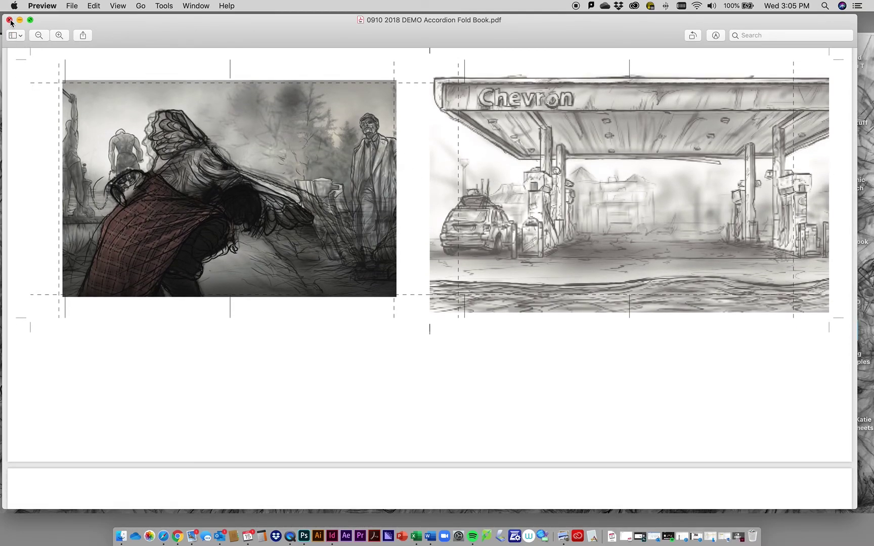
pyautogui.scroll(-10, 257, 254)
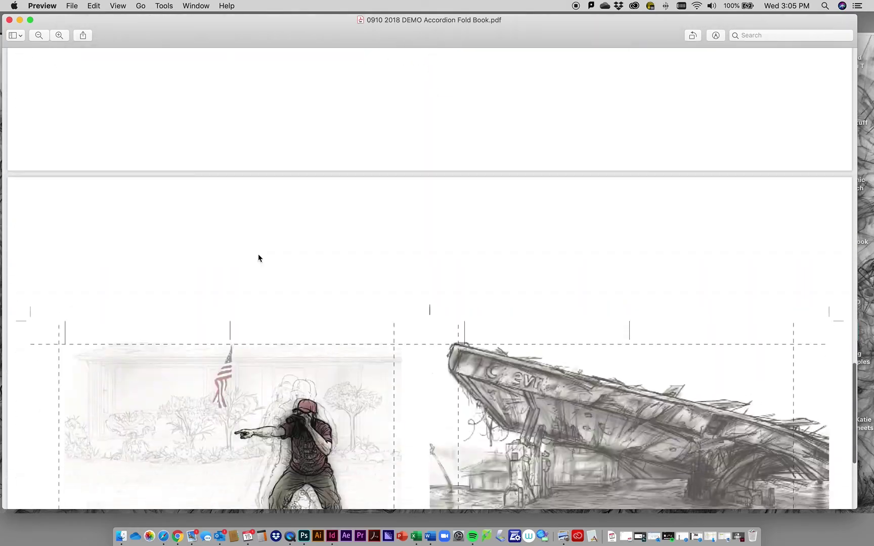
pyautogui.scroll(15, 258, 257)
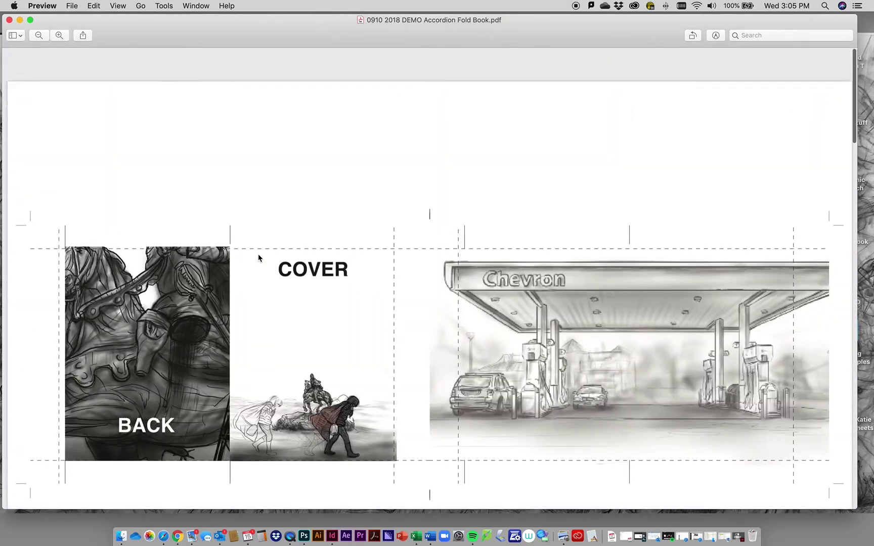
pyautogui.scroll(-5, 258, 257)
pyautogui.scroll(5, 258, 257)
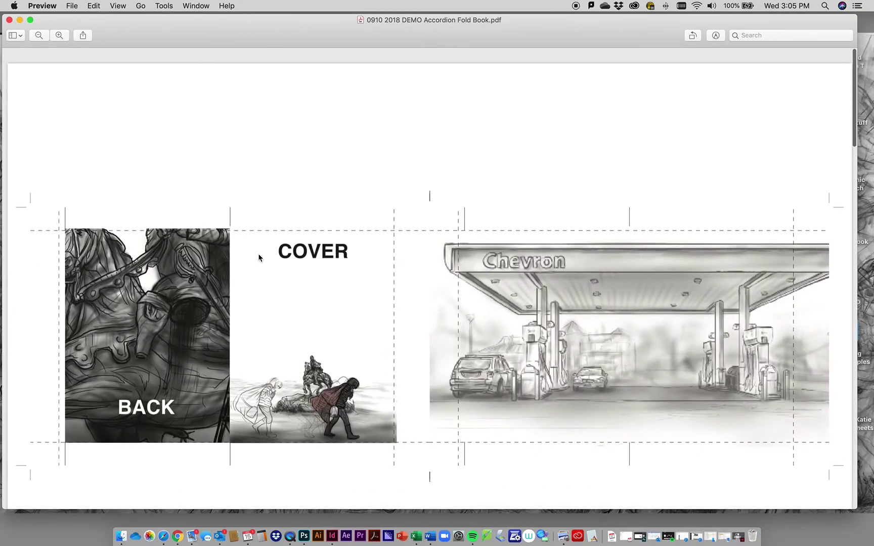
pyautogui.scroll(-1, 259, 258)
pyautogui.click(7, 19)
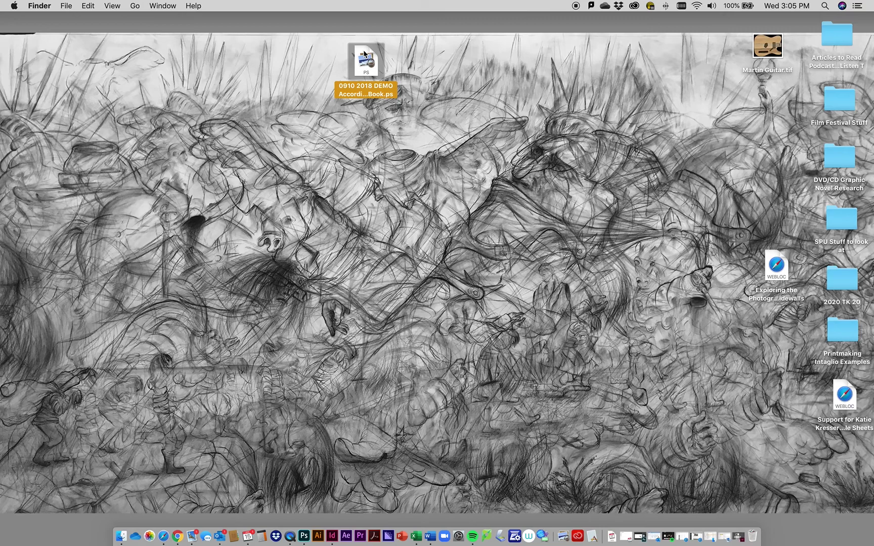
pyautogui.moveTo(364, 52)
pyautogui.mouseDown()
pyautogui.moveTo(363, 493)
pyautogui.moveTo(374, 523)
pyautogui.moveTo(362, 58)
pyautogui.mouseUp()
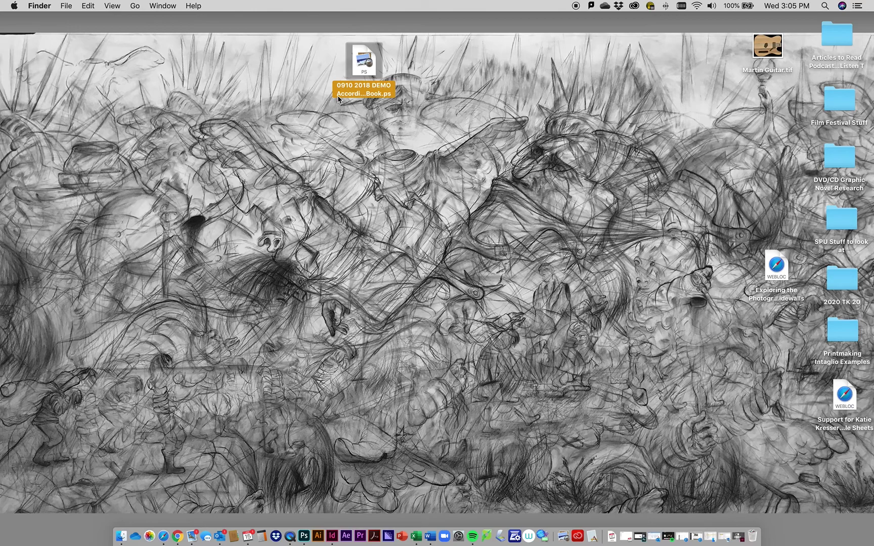
pyautogui.click(250, 165)
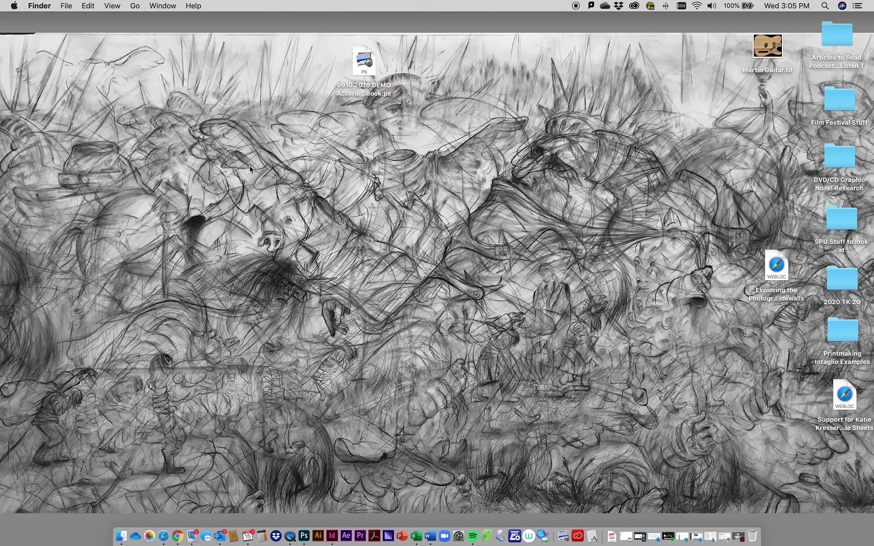